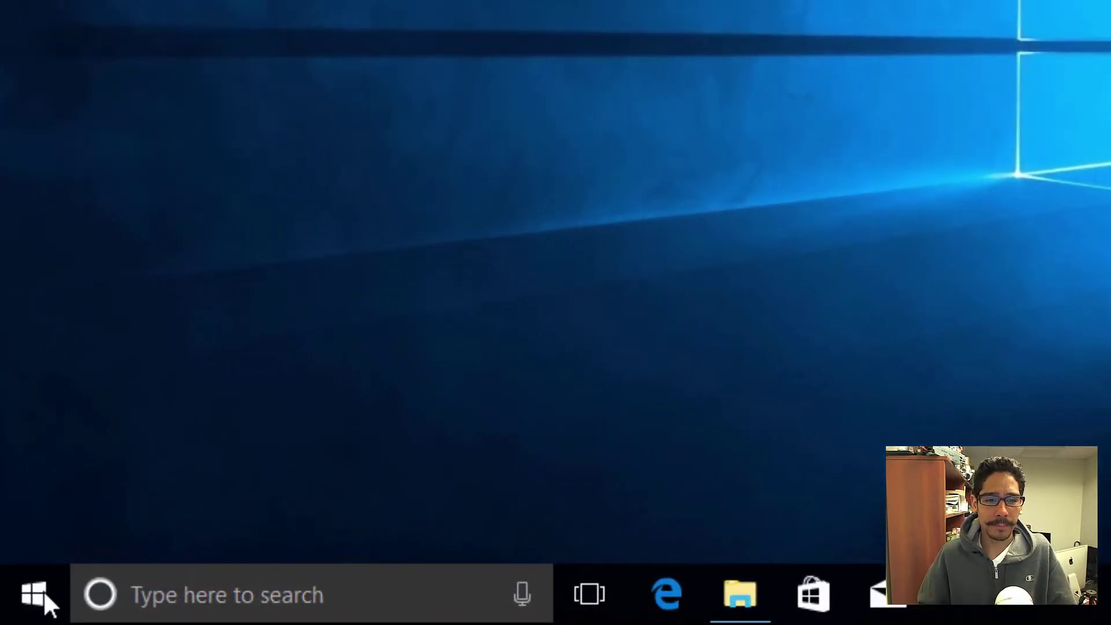
Search 'backup' from the Start menu and open the Backup settings page.
left_click(42, 586)
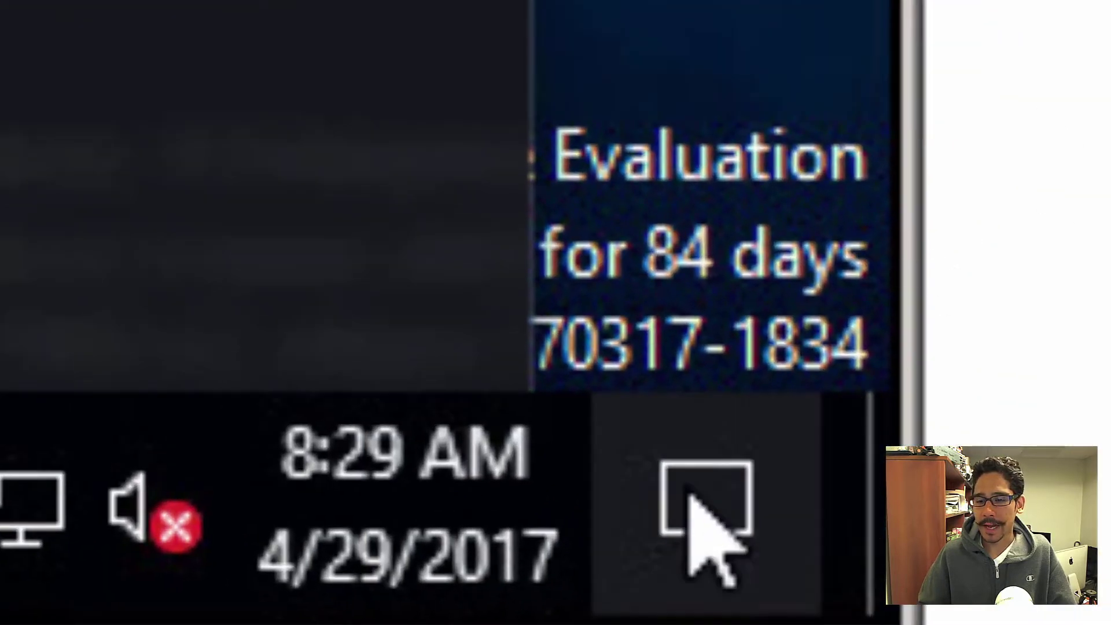
left_click(691, 501)
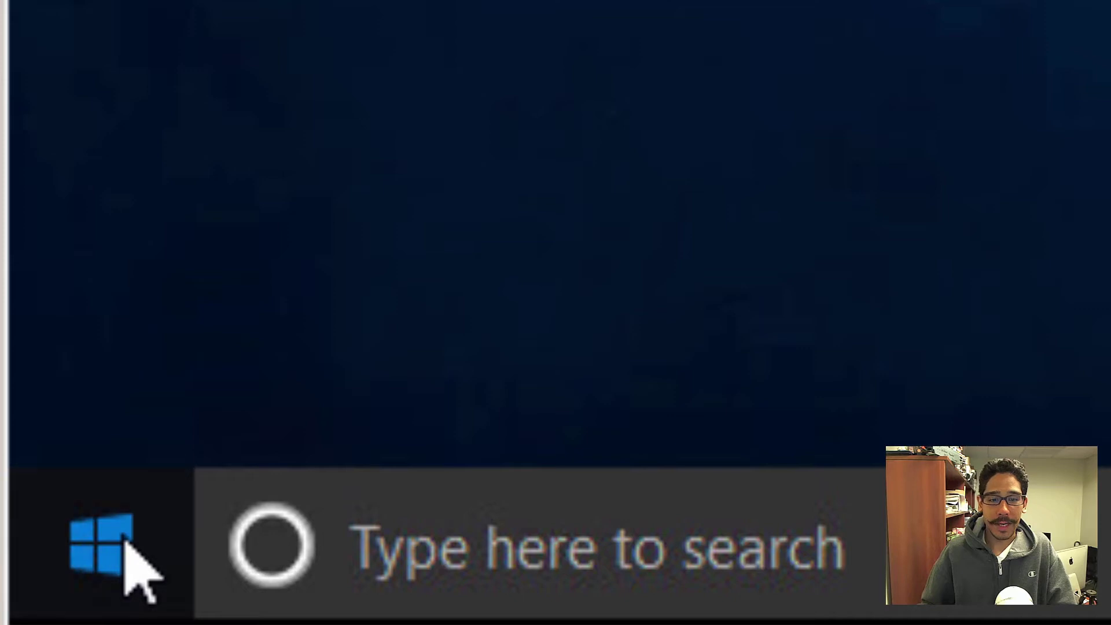
left_click(123, 540)
type("bad")
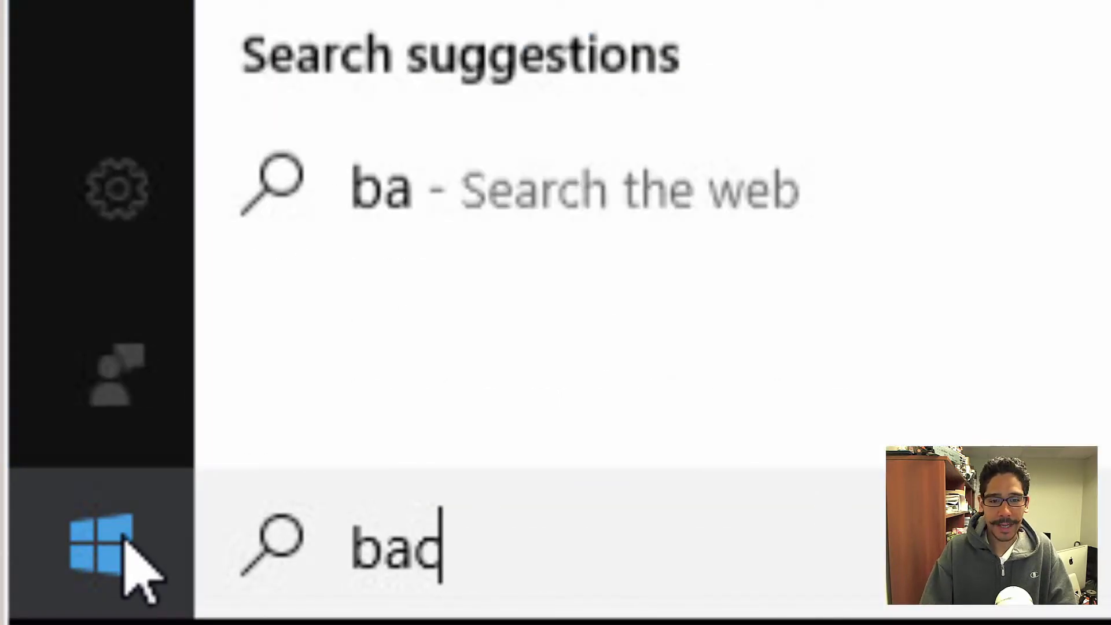
type("kup")
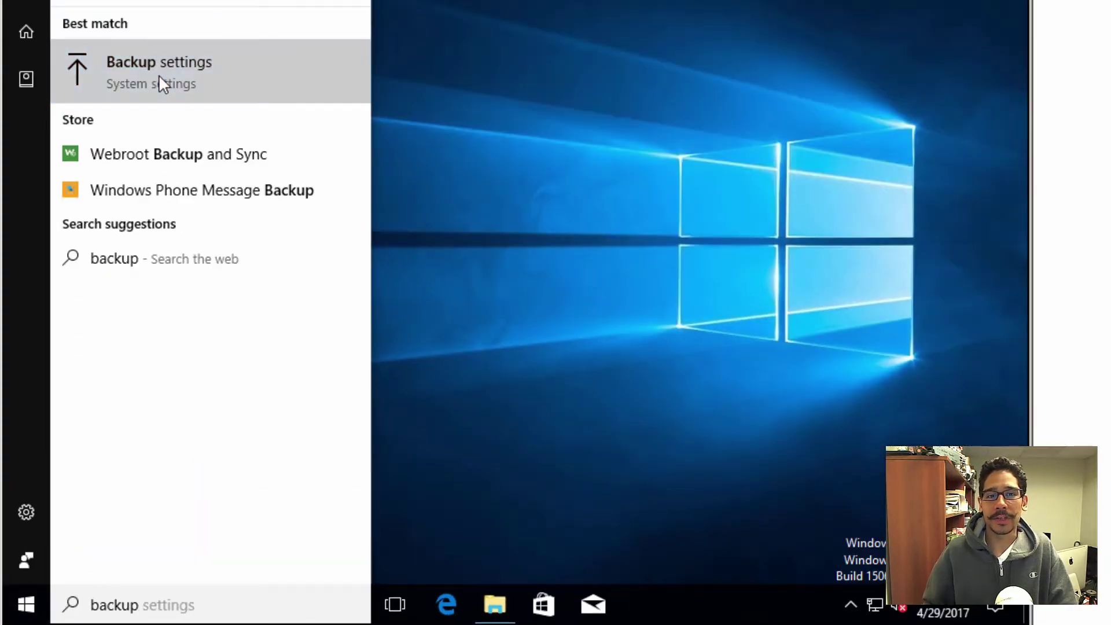
left_click(159, 74)
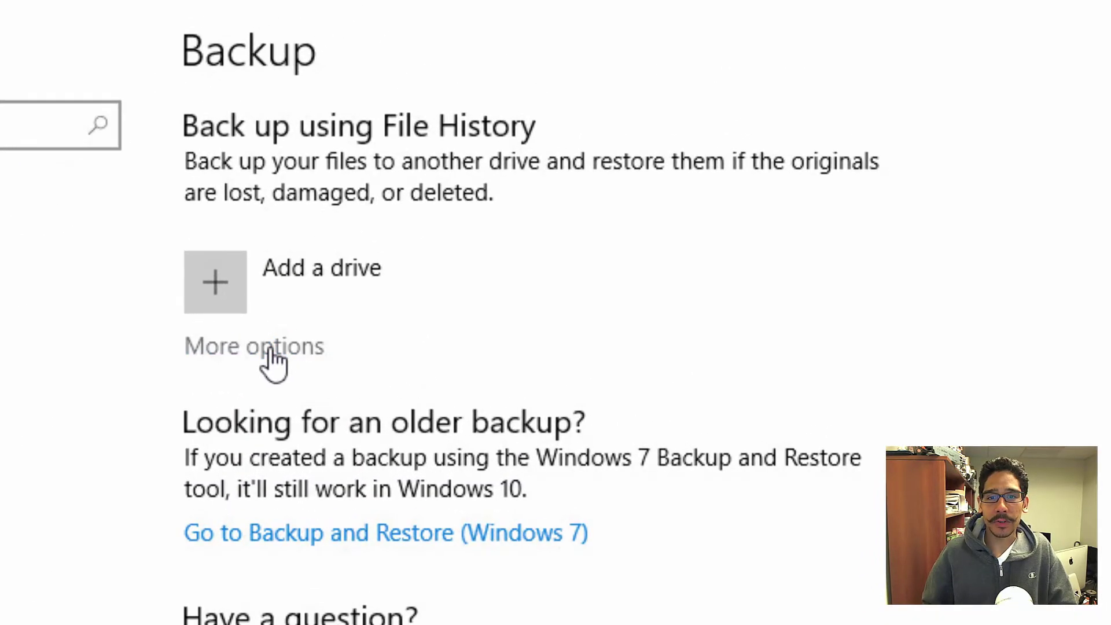
Go through More options and the advanced settings to the System Image Backup tool.
left_click(269, 348)
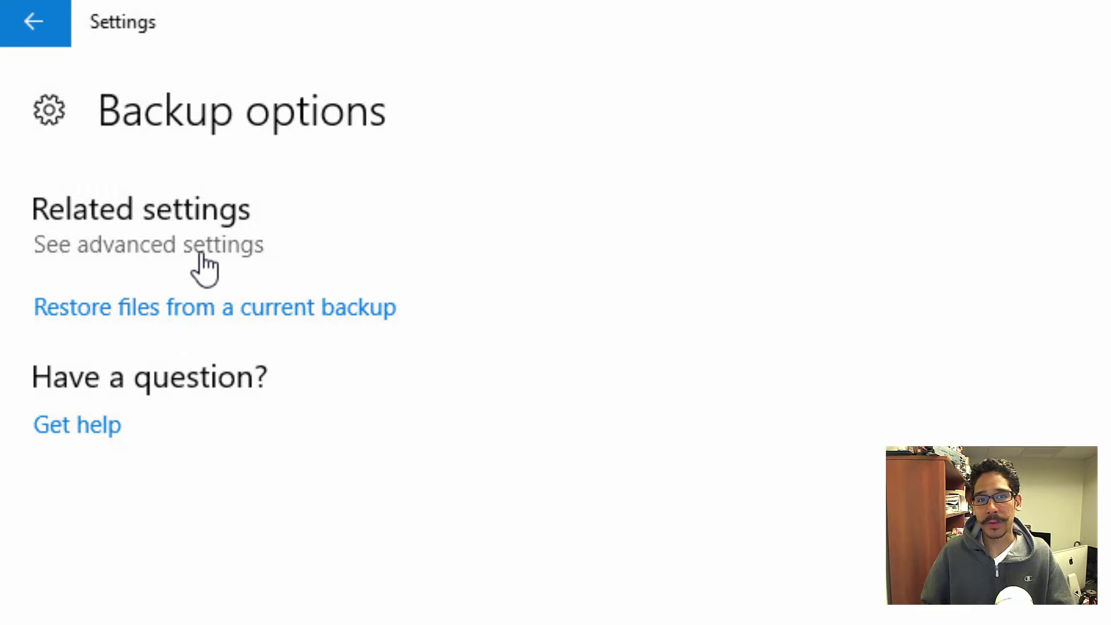
left_click(155, 247)
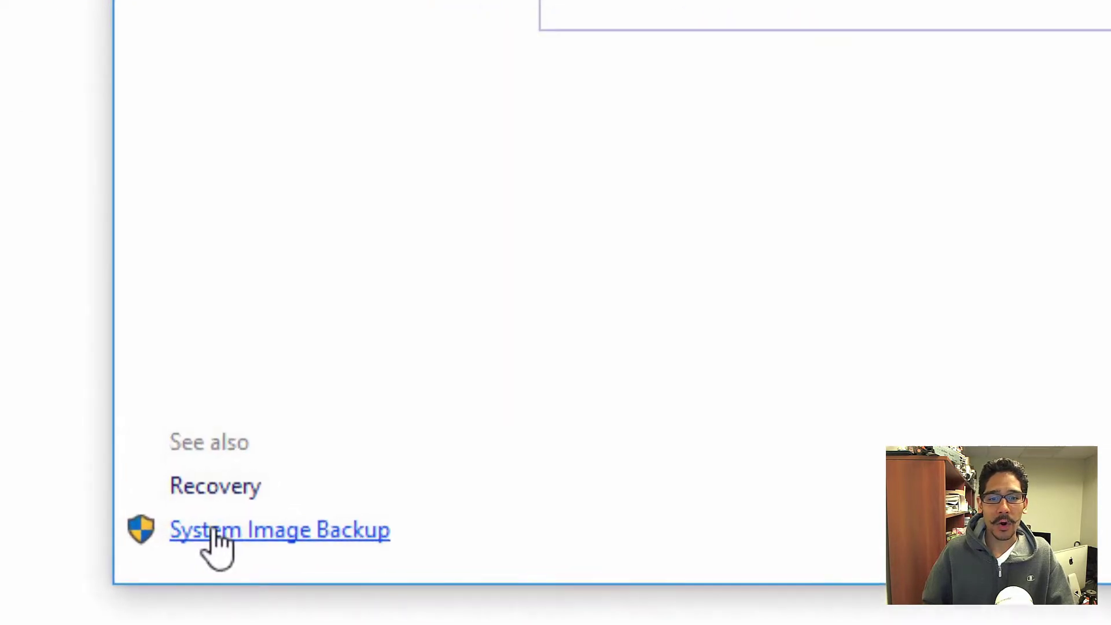
left_click(370, 512)
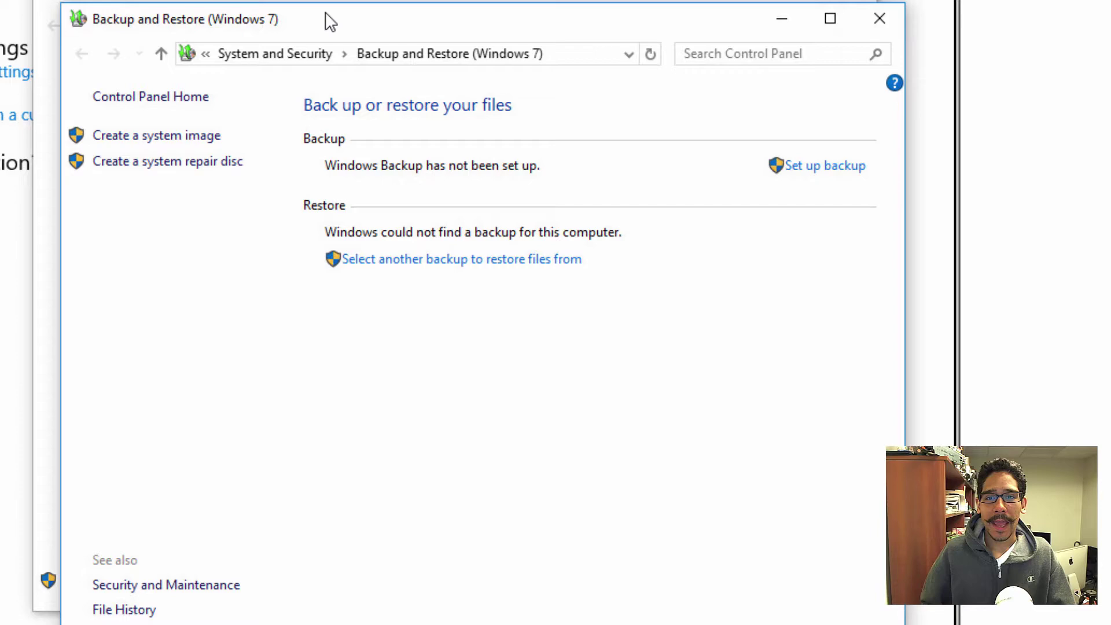
Start the Create a system image wizard and choose to save it on a network location.
left_click_drag(328, 20, 287, 4)
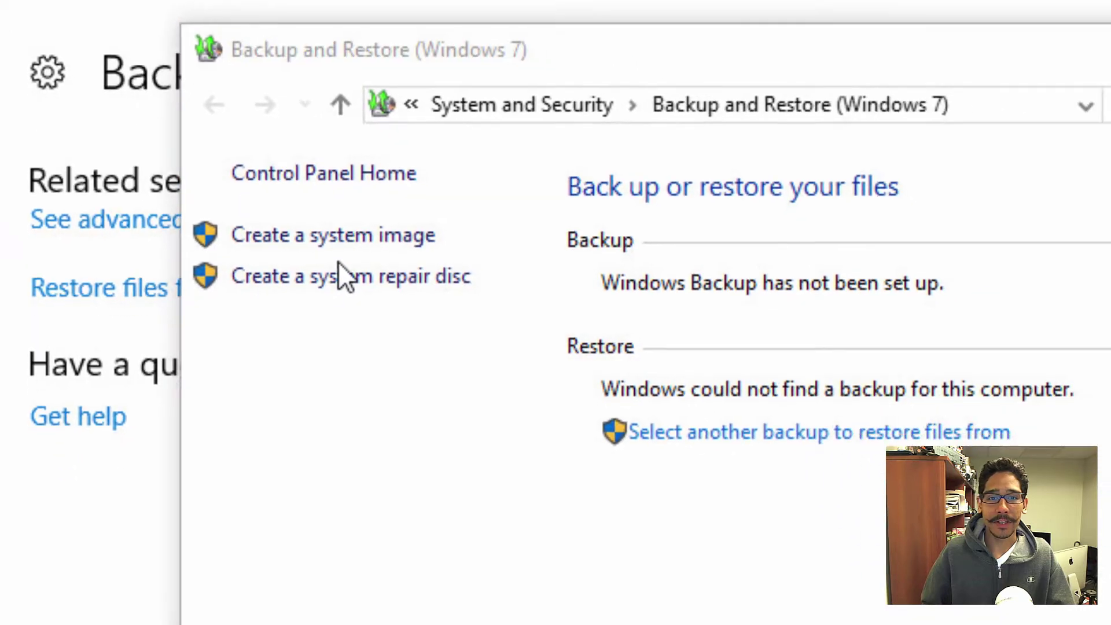
left_click(439, 318)
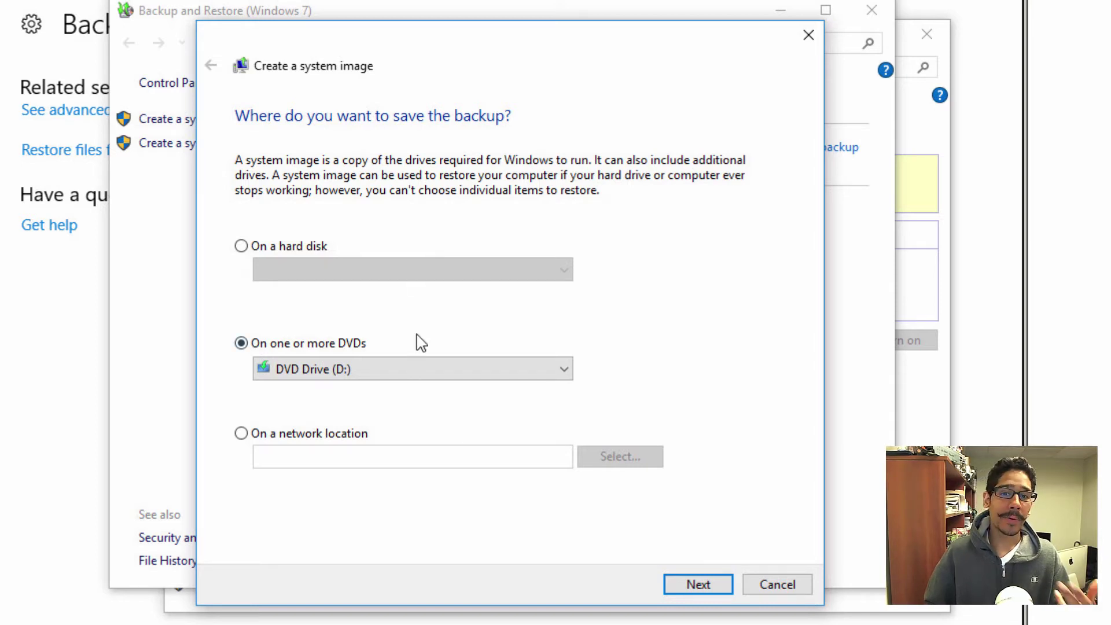
left_click(249, 439)
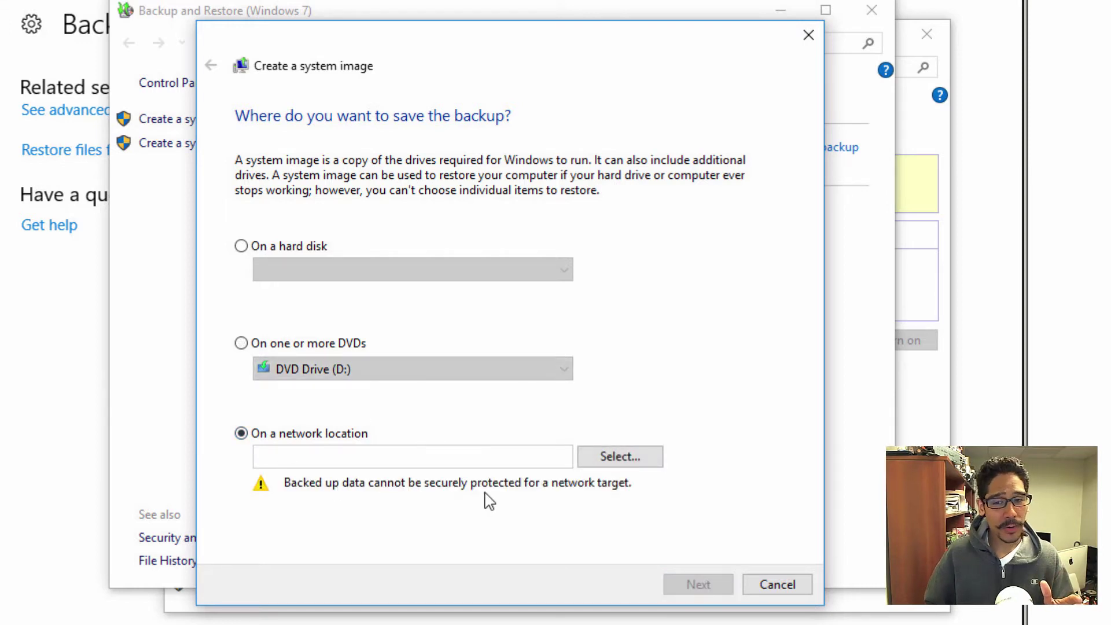
Open the empty \\192.168.1.114\backups share, refresh it, and copy its path.
left_click(503, 613)
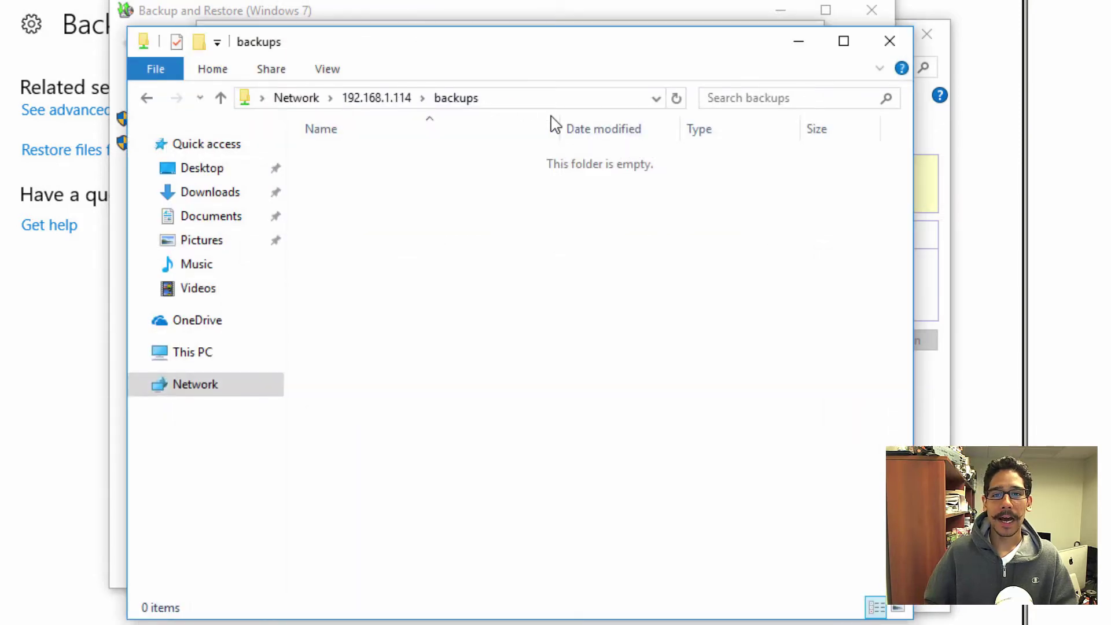
left_click(534, 99)
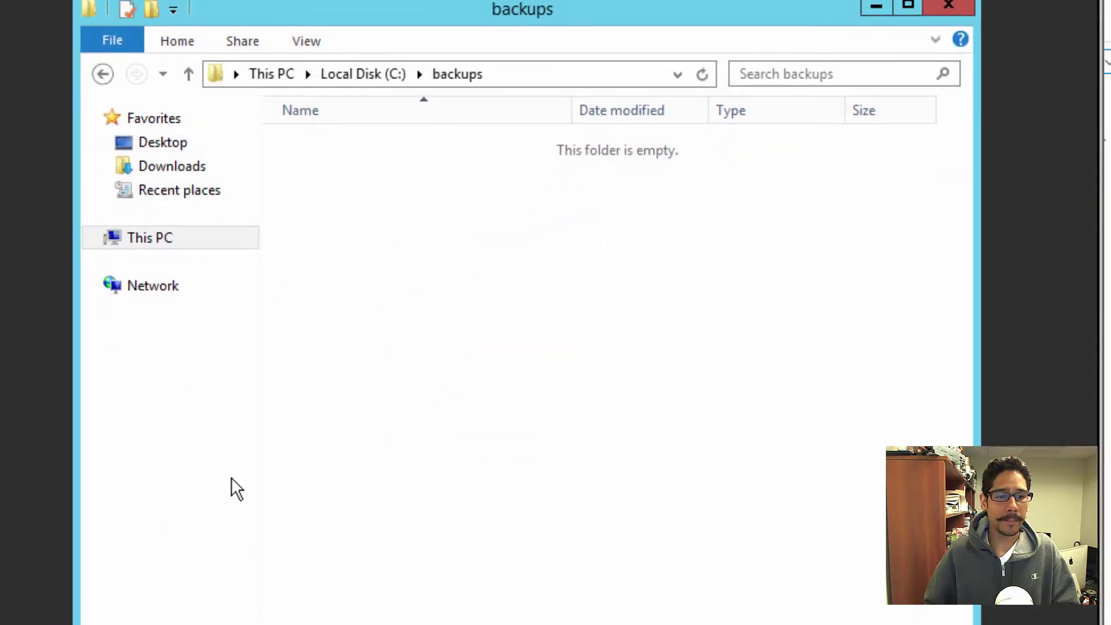
right_click(368, 199)
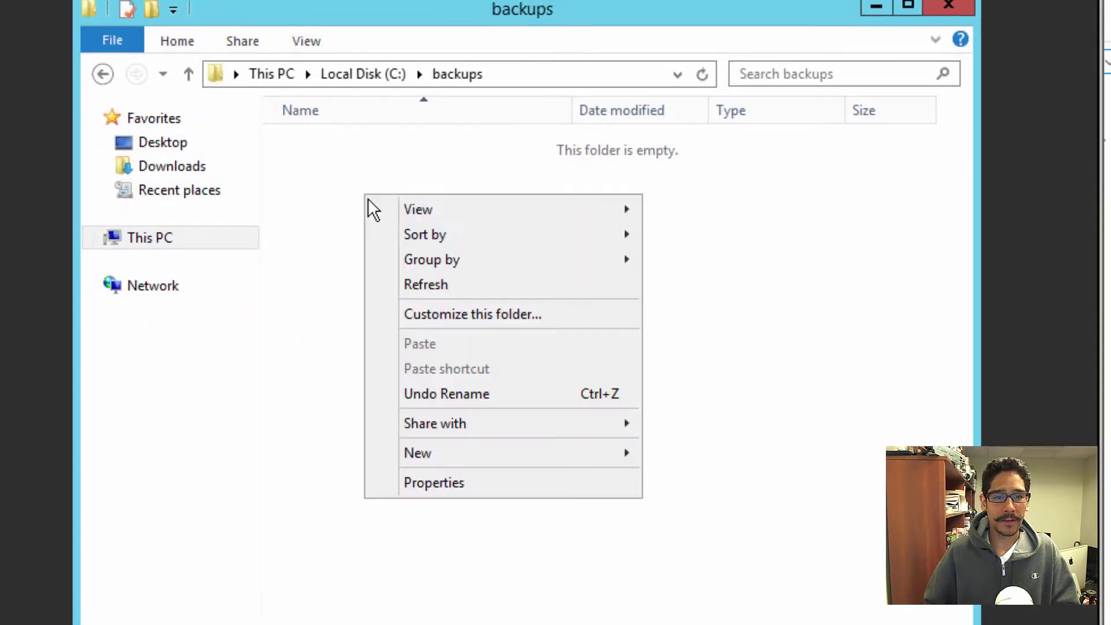
left_click(433, 285)
right_click(361, 214)
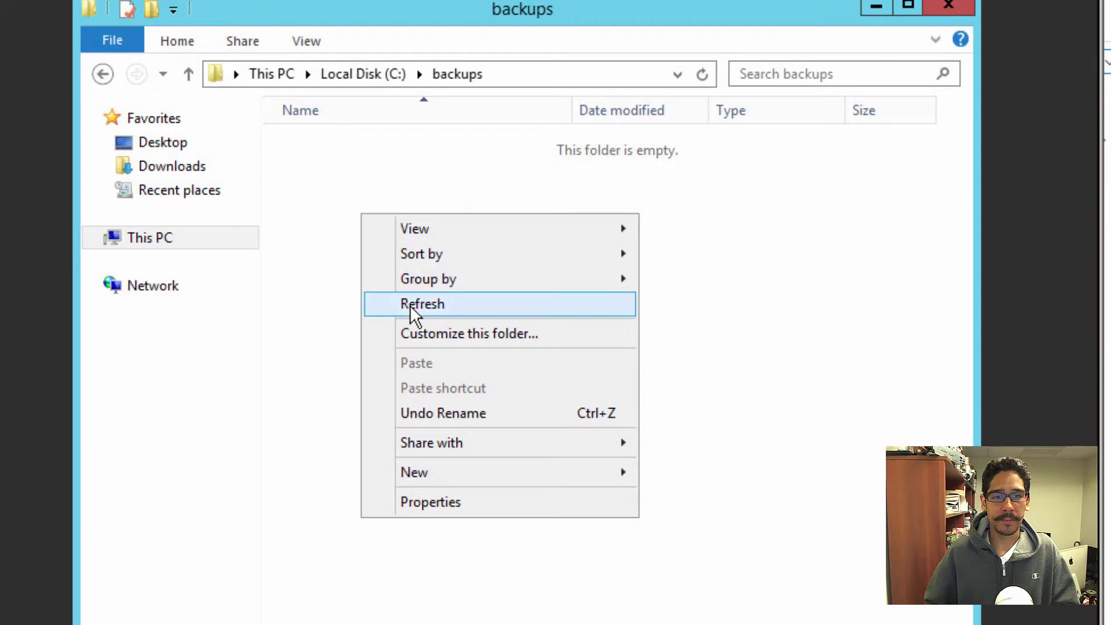
left_click(412, 308)
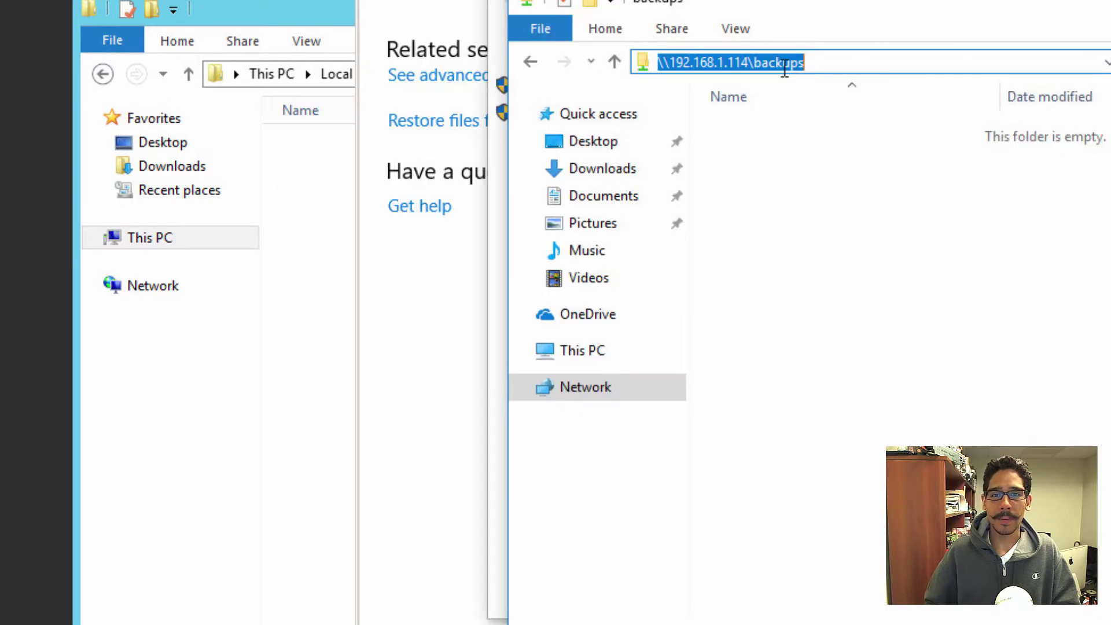
right_click(784, 68)
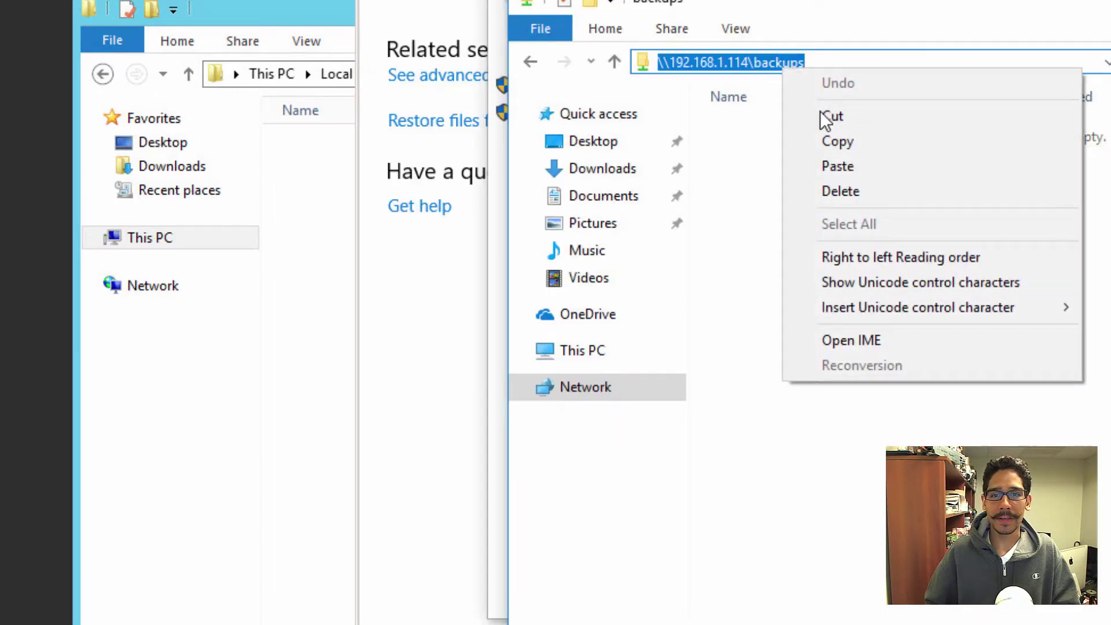
left_click(841, 144)
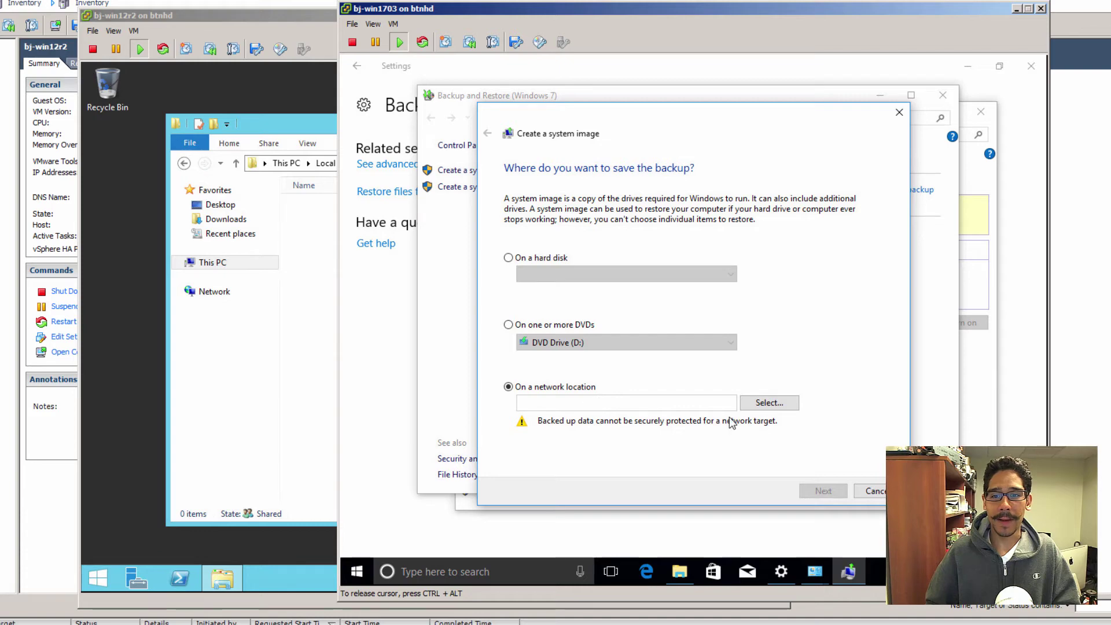
Paste \\192.168.1.114\backups as the network location and enter the share's username and password.
left_click(769, 403)
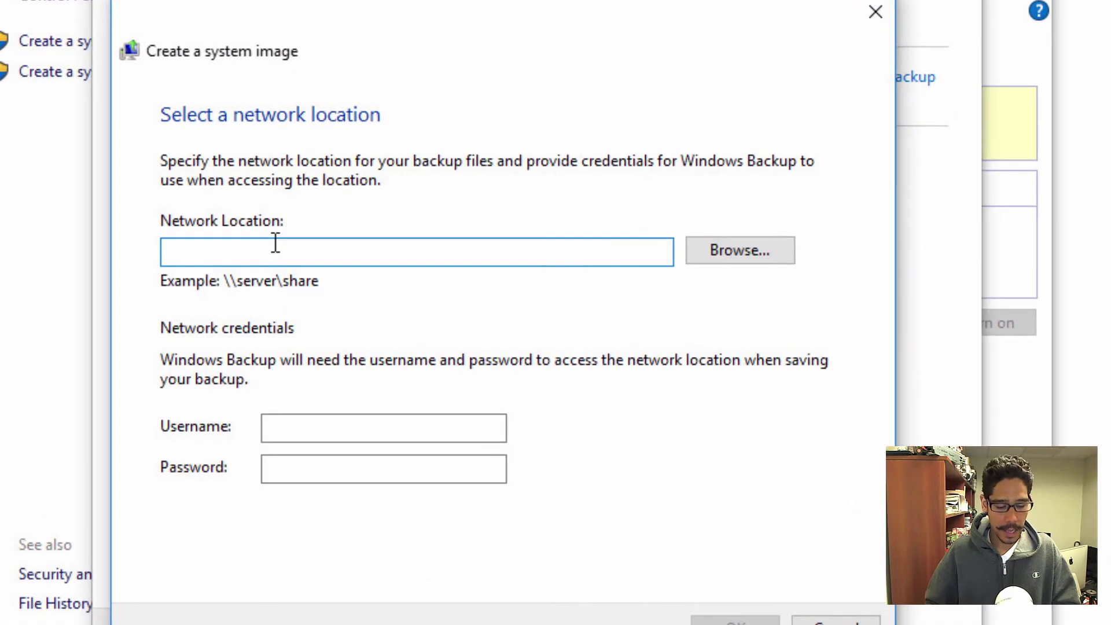
left_click(422, 258)
key("ctrl+v")
left_click(337, 434)
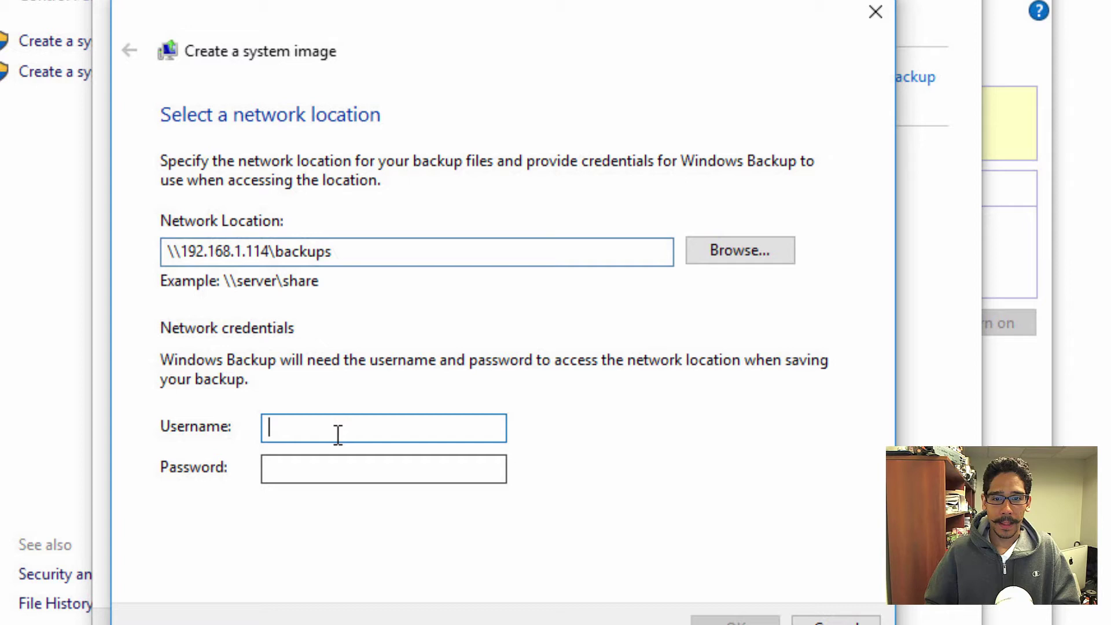
type("bt")
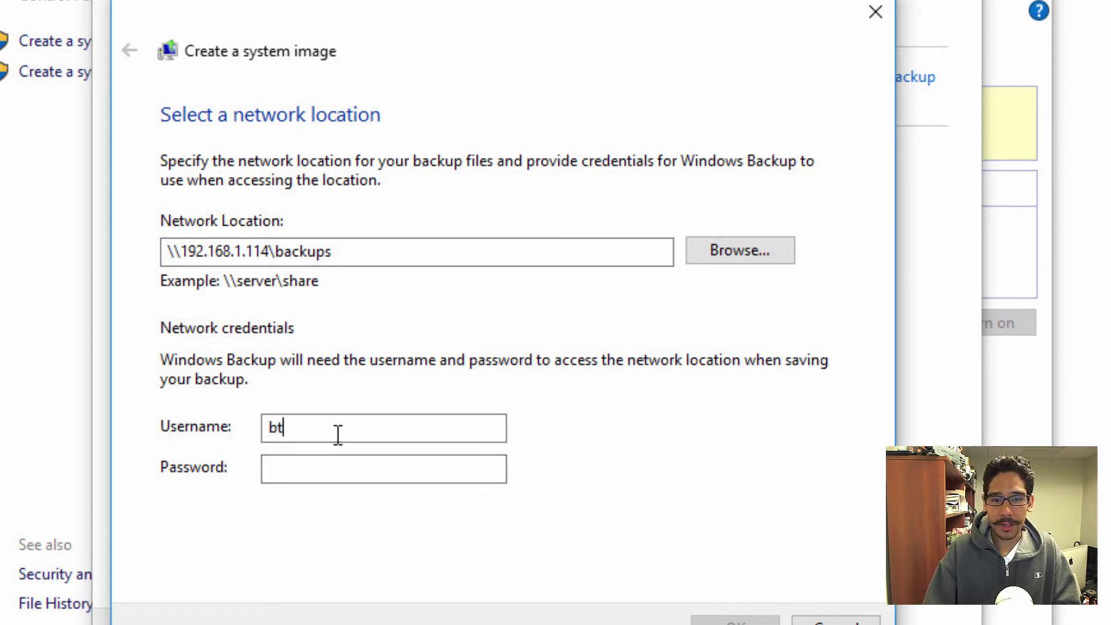
type("nhd\\administrator")
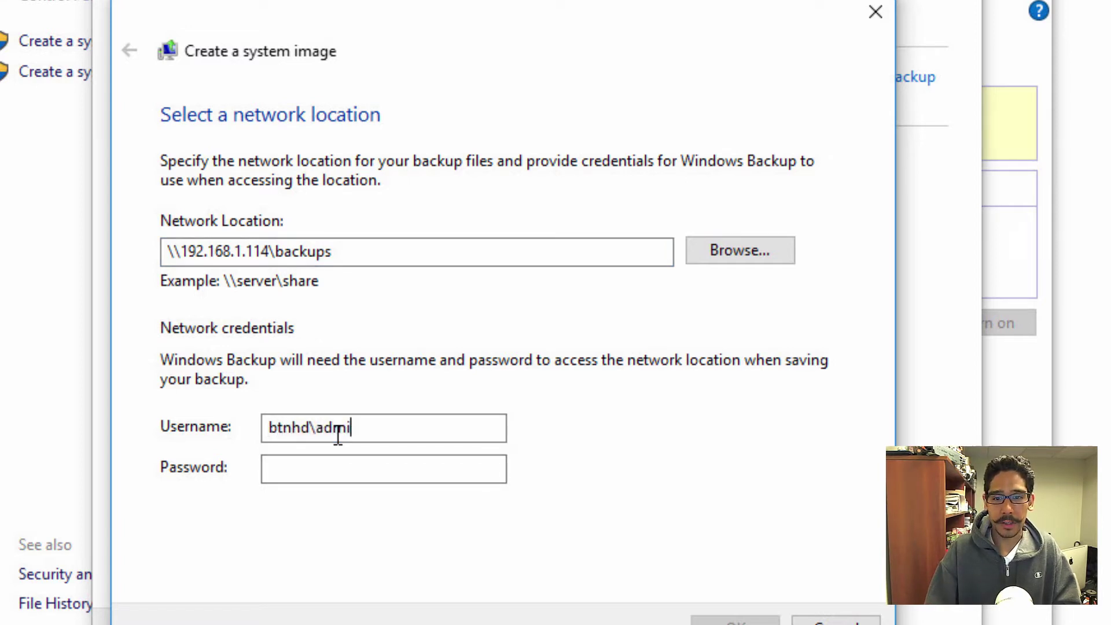
key("Tab")
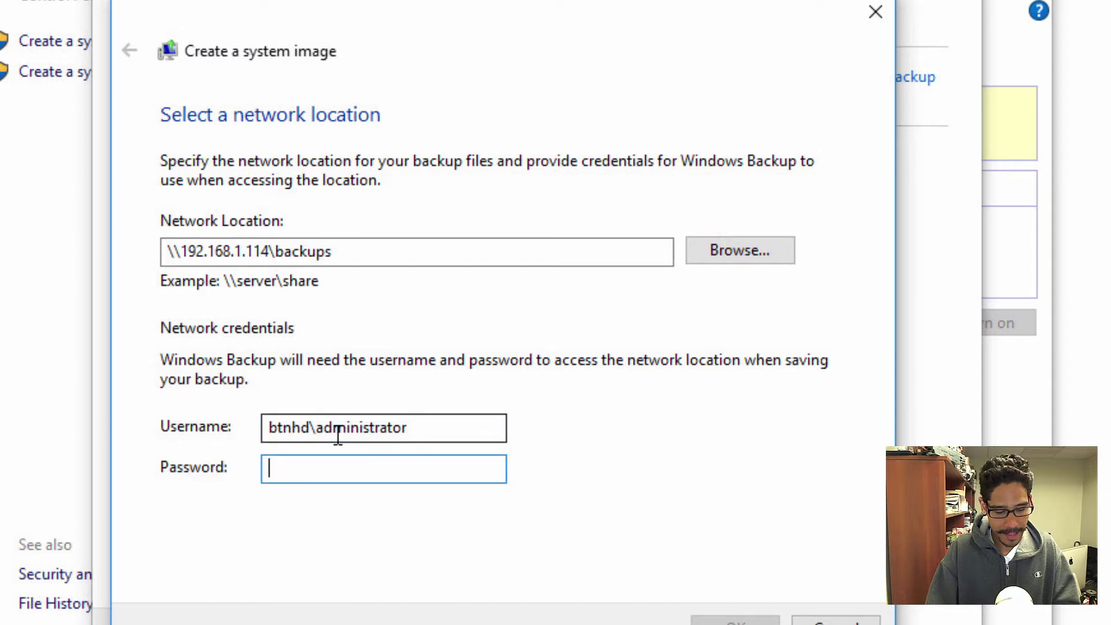
type("••••••••")
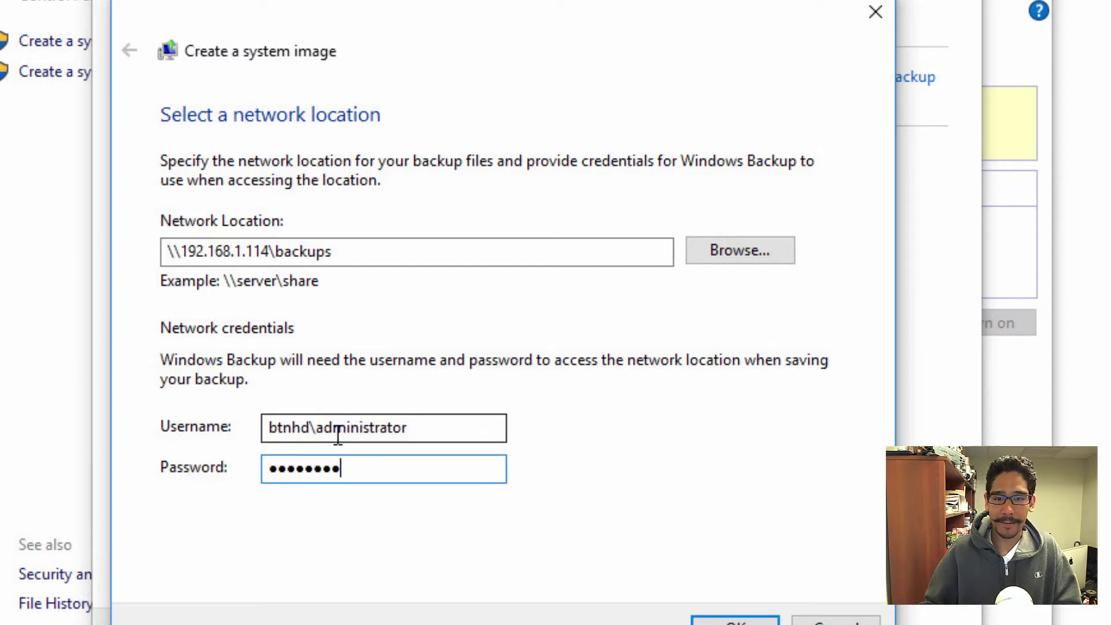
key("BackSpace")
key("BackSpace")
key("BackSpace")
key("BackSpace")
key("BackSpace")
key("BackSpace")
key("BackSpace")
key("BackSpace")
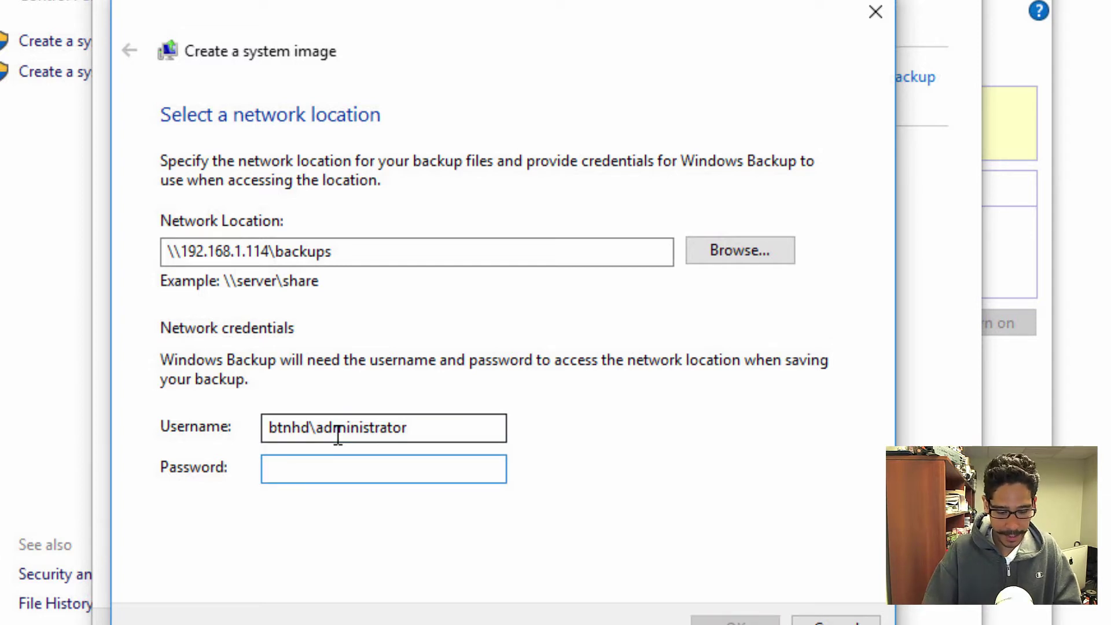
type("••••••••")
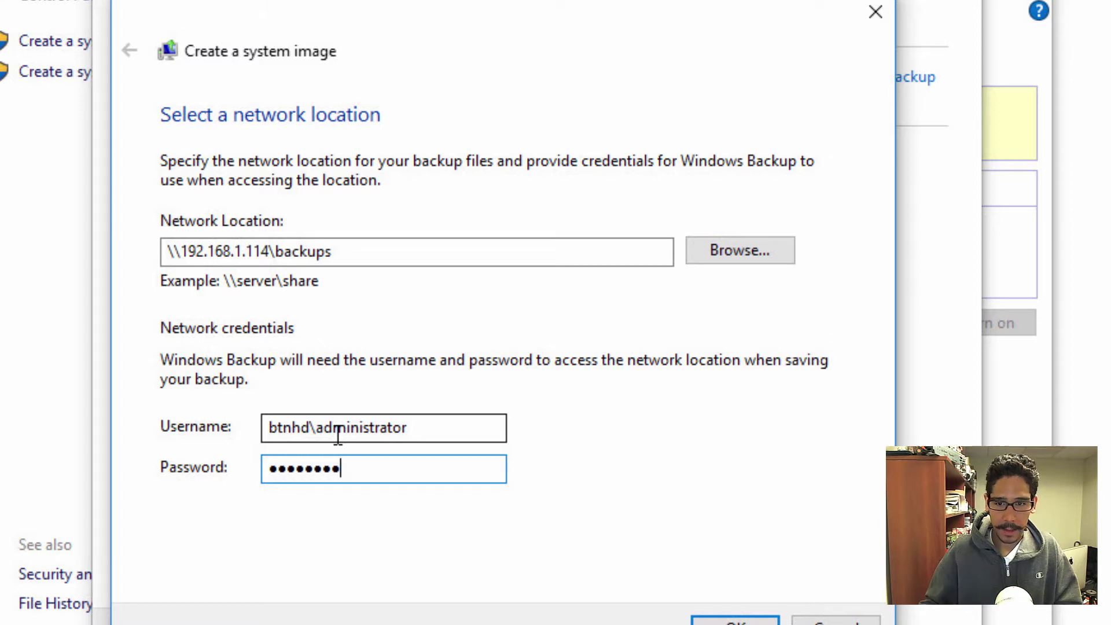
key("Return")
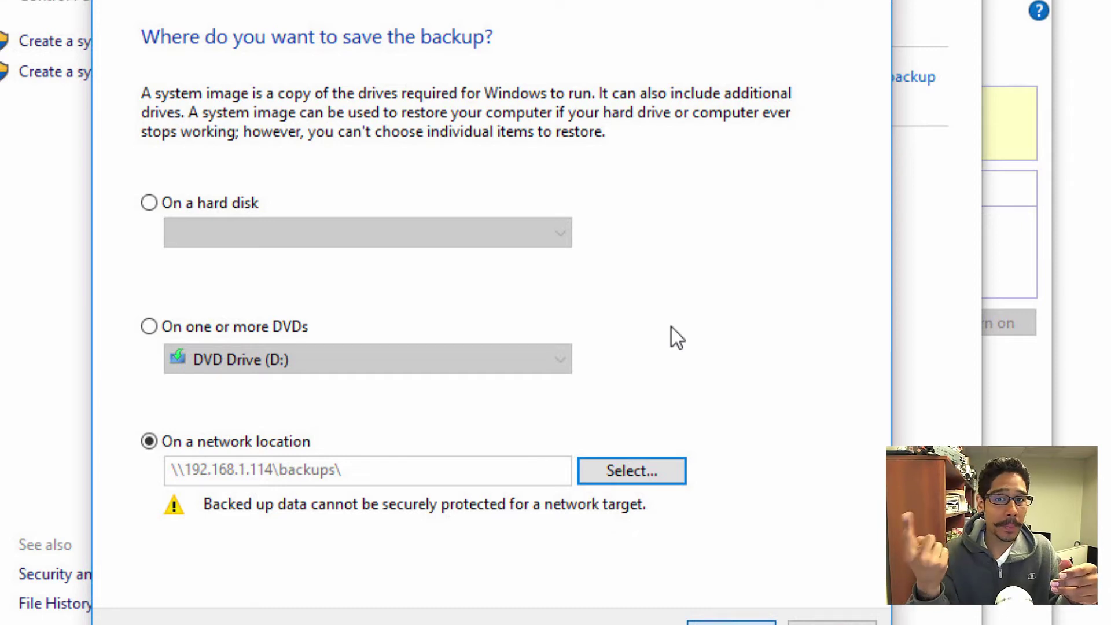
Confirm backing up System Reserved and C: to the share and start saving the image.
key("alt+n")
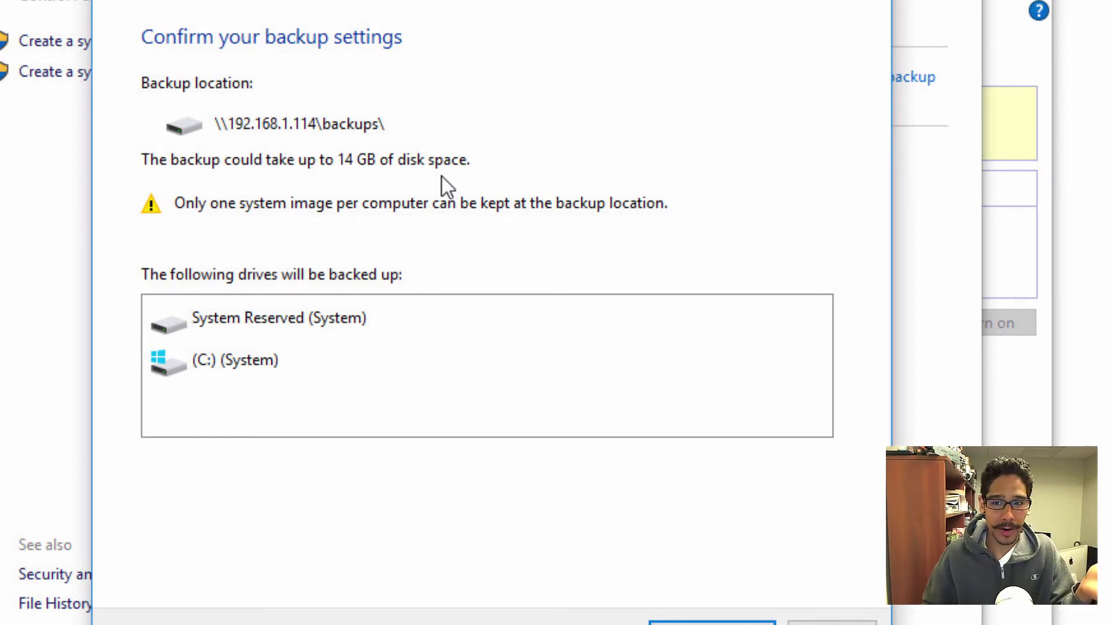
left_click(712, 623)
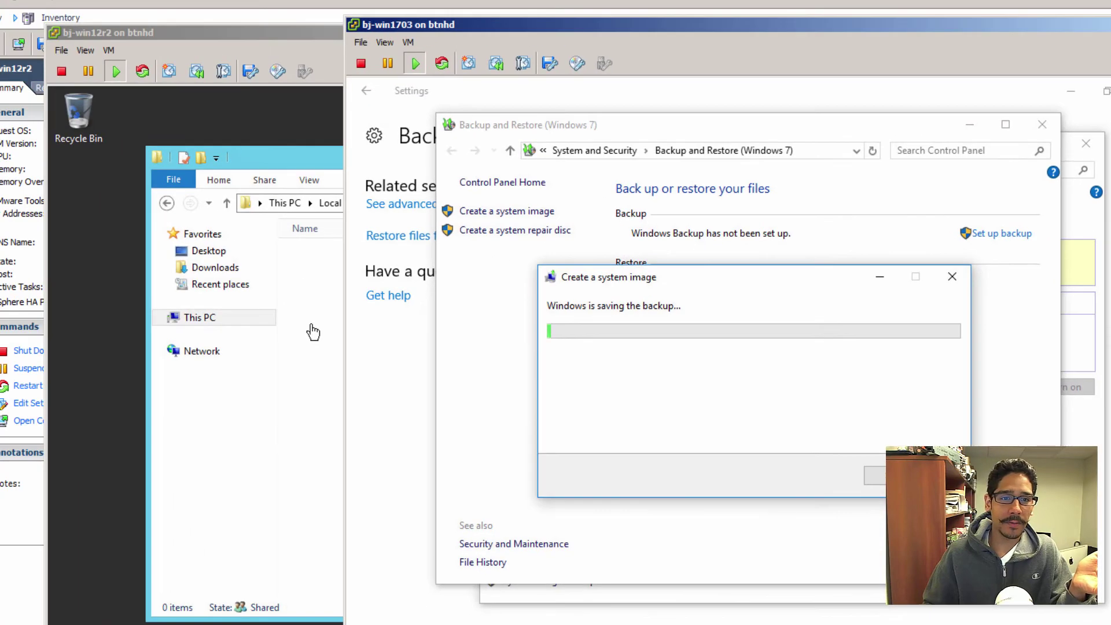
Refresh the server's backups folder until the WindowsImageBackup folder shows up.
left_click(310, 315)
right_click(330, 304)
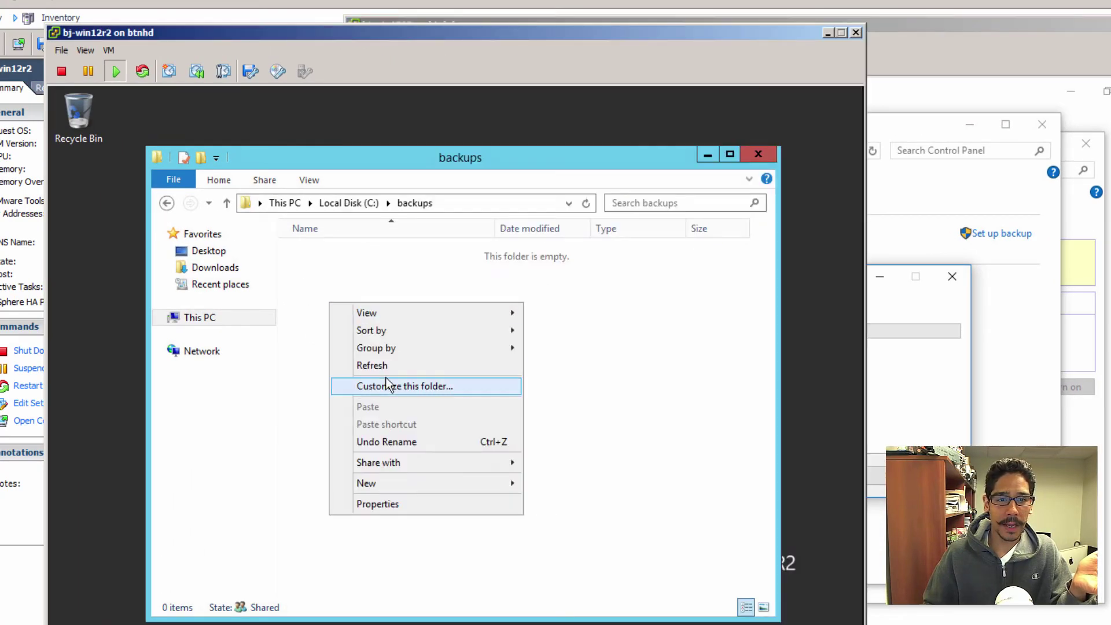
left_click(388, 370)
right_click(336, 341)
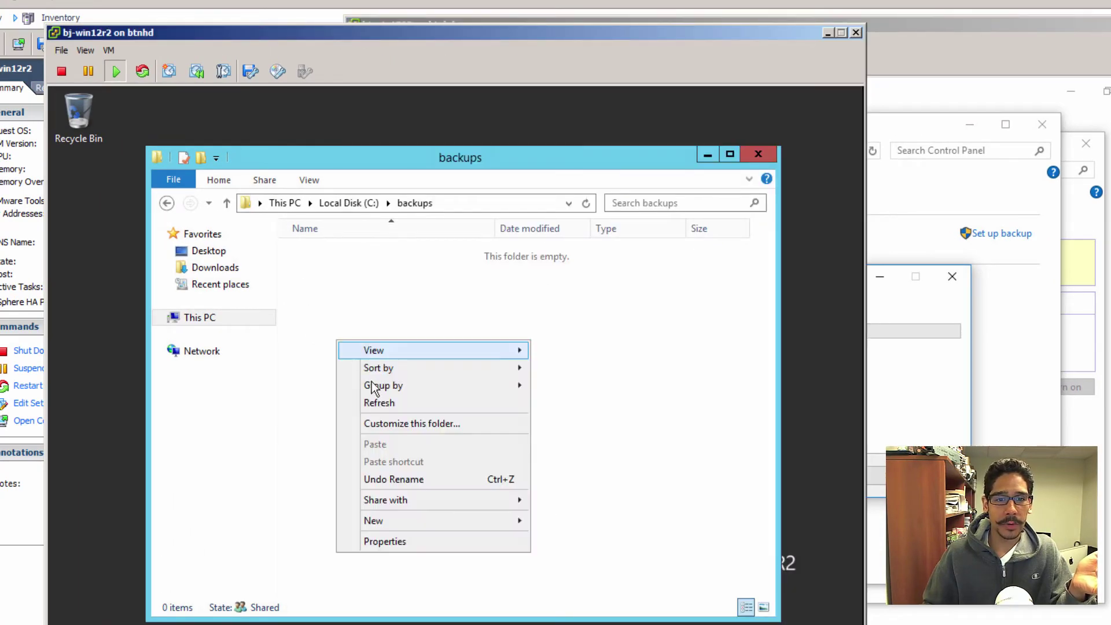
left_click(377, 401)
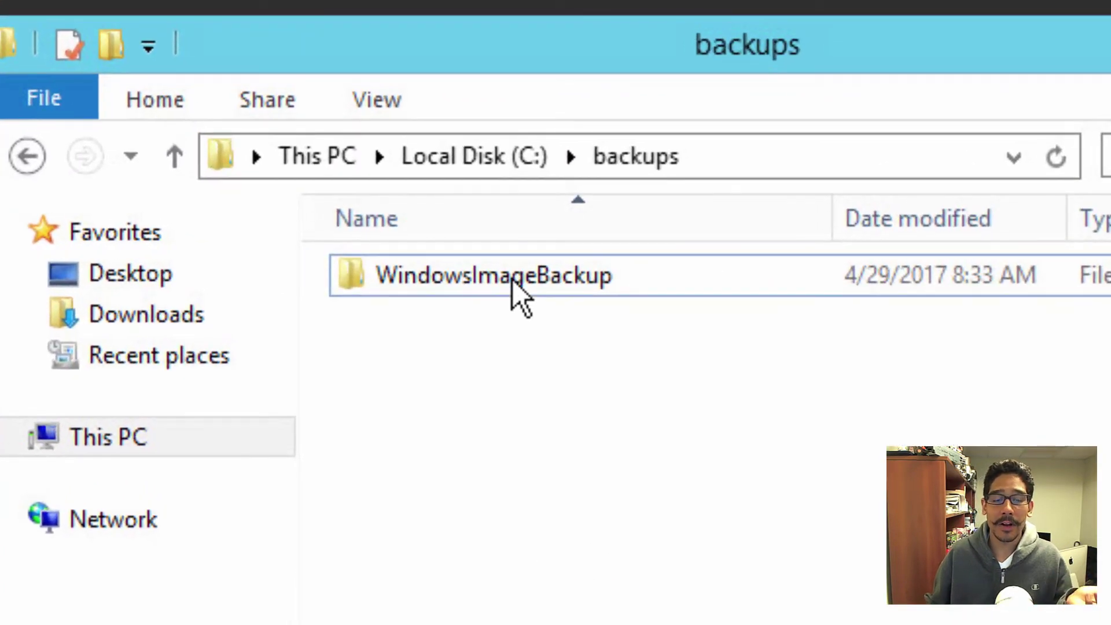
Open WindowsImageBackup\DESKTOP-3B8SVRC and confirm in its Properties that it holds 11.4 GB.
double_click(513, 280)
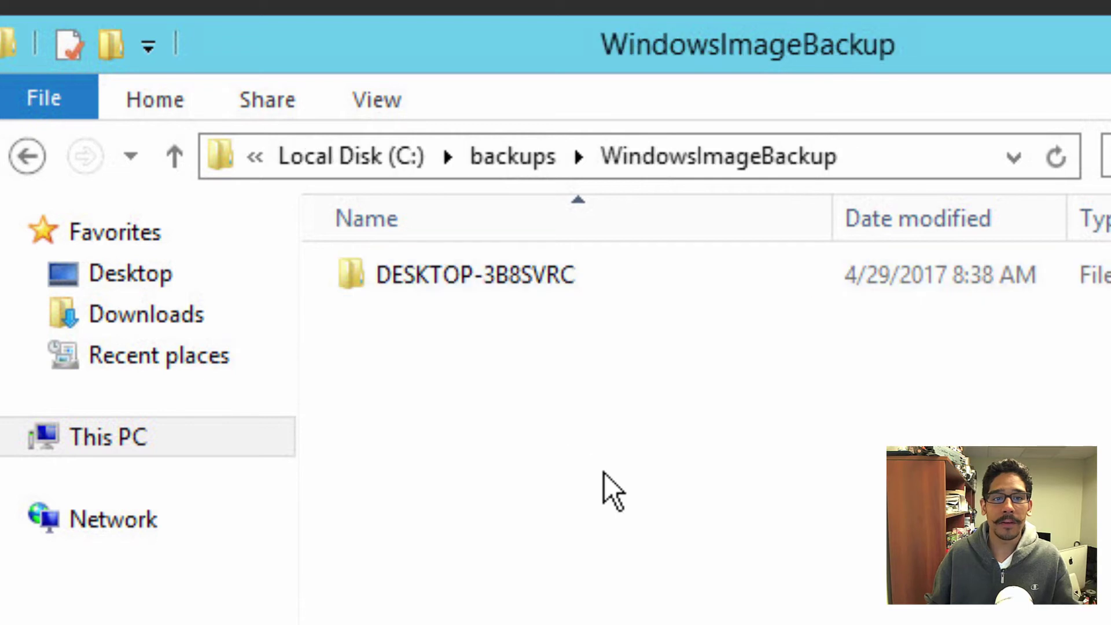
double_click(486, 275)
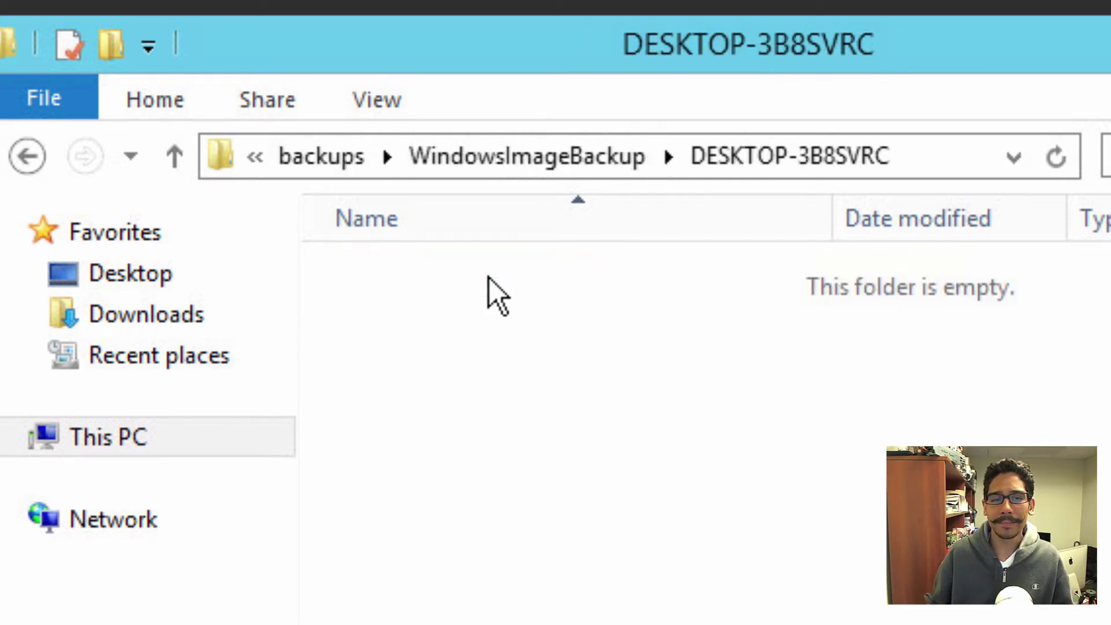
right_click(429, 495)
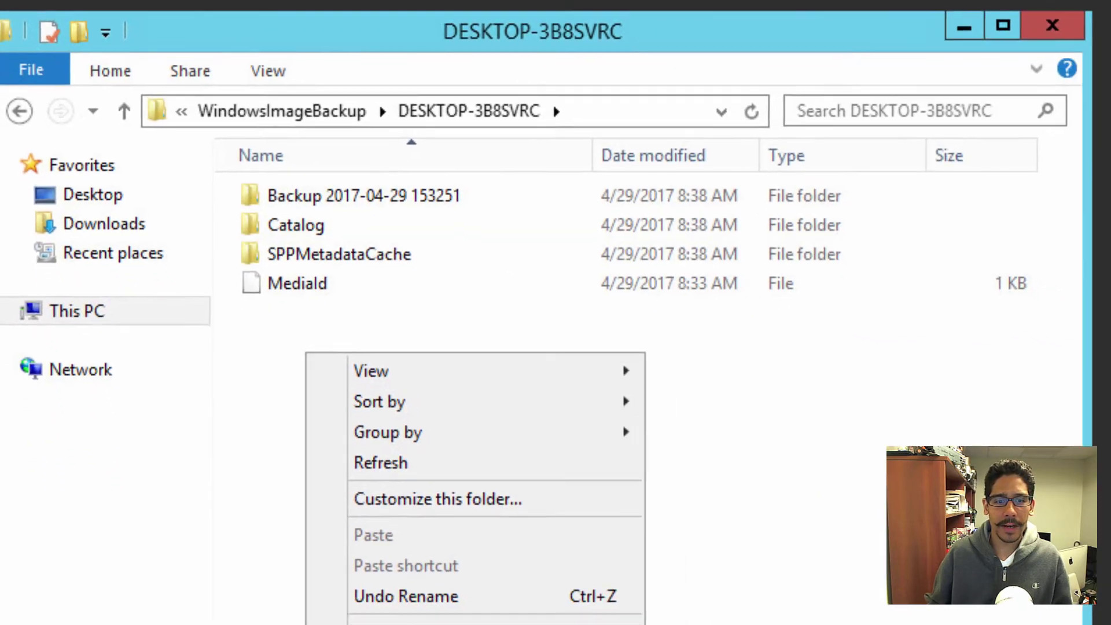
left_click(438, 624)
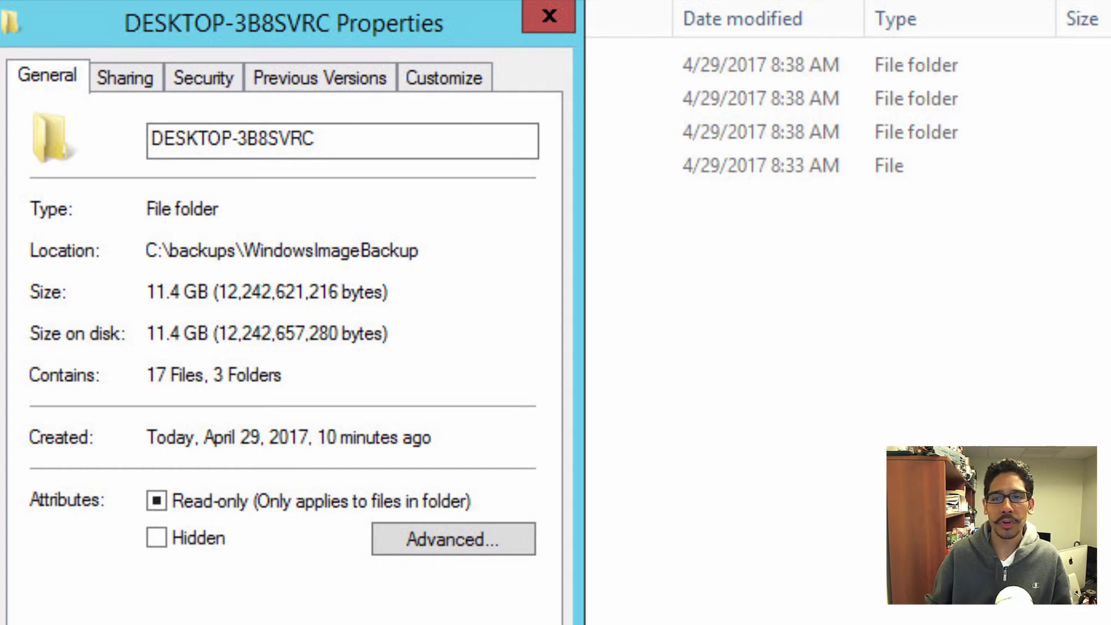
key("Escape")
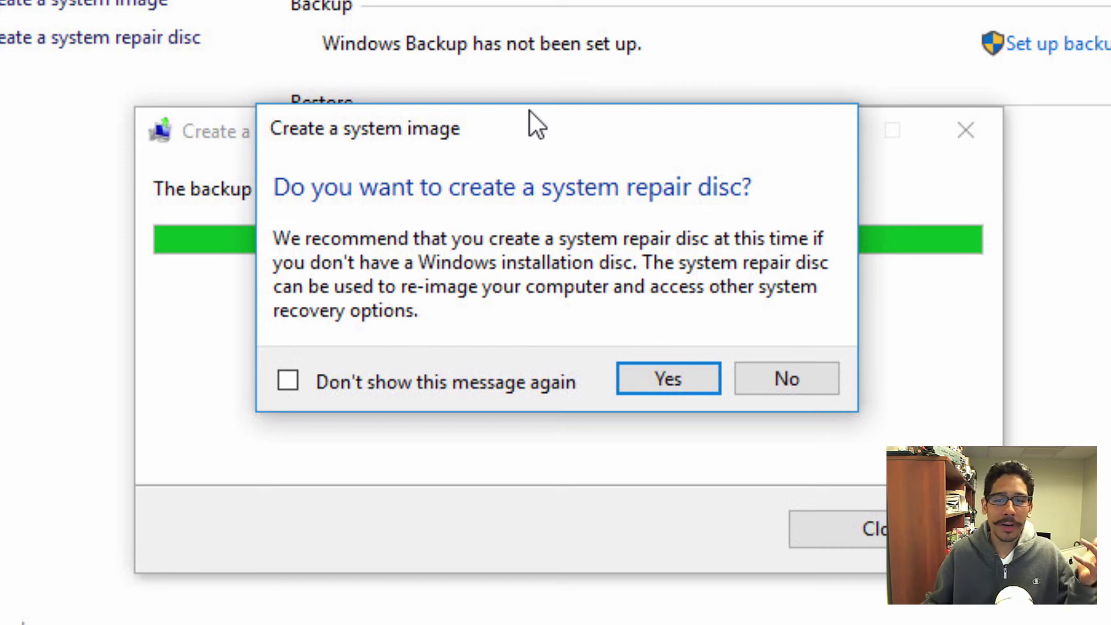
Accept the repair disc prompt and burn the disc to DVD Drive (D:).
left_click(668, 383)
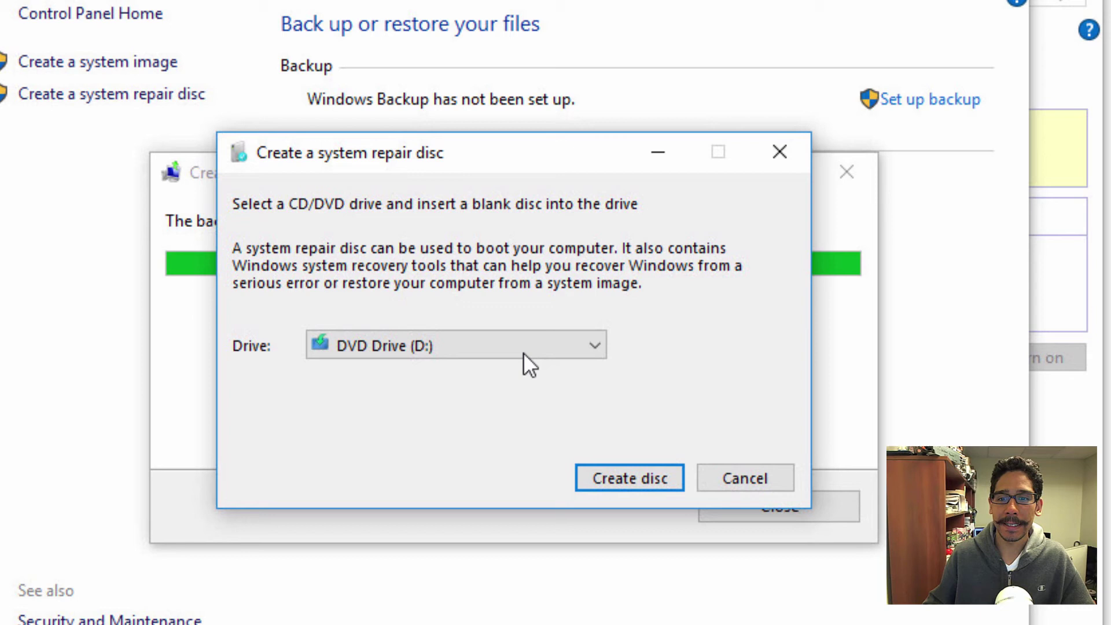
left_click(620, 483)
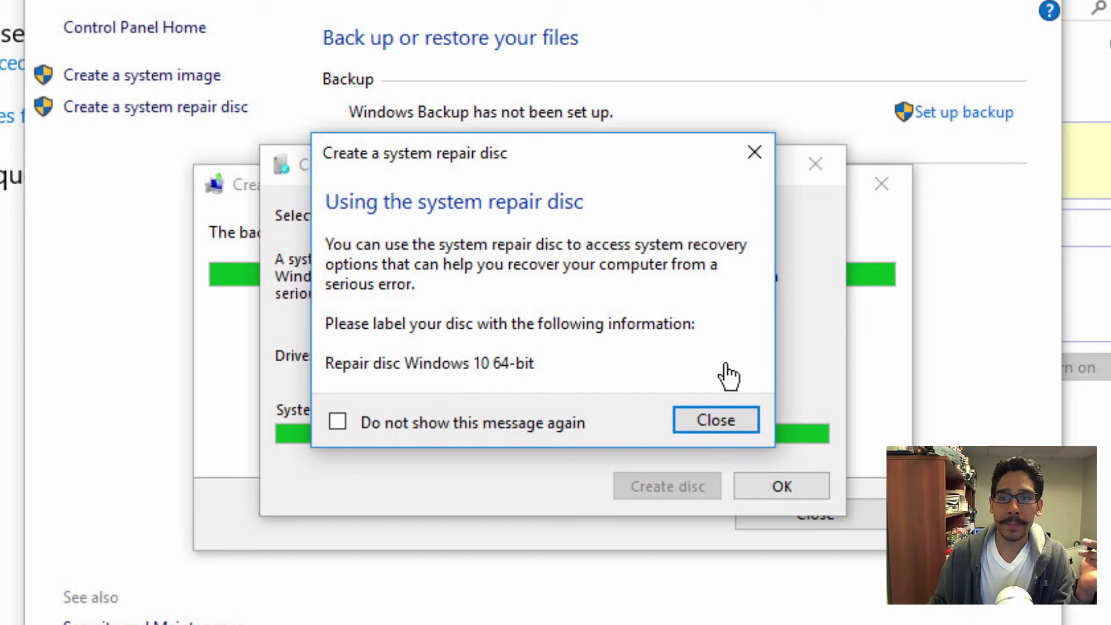
Dismiss the disc labelling notice and close the repair disc and system image windows.
left_click(711, 413)
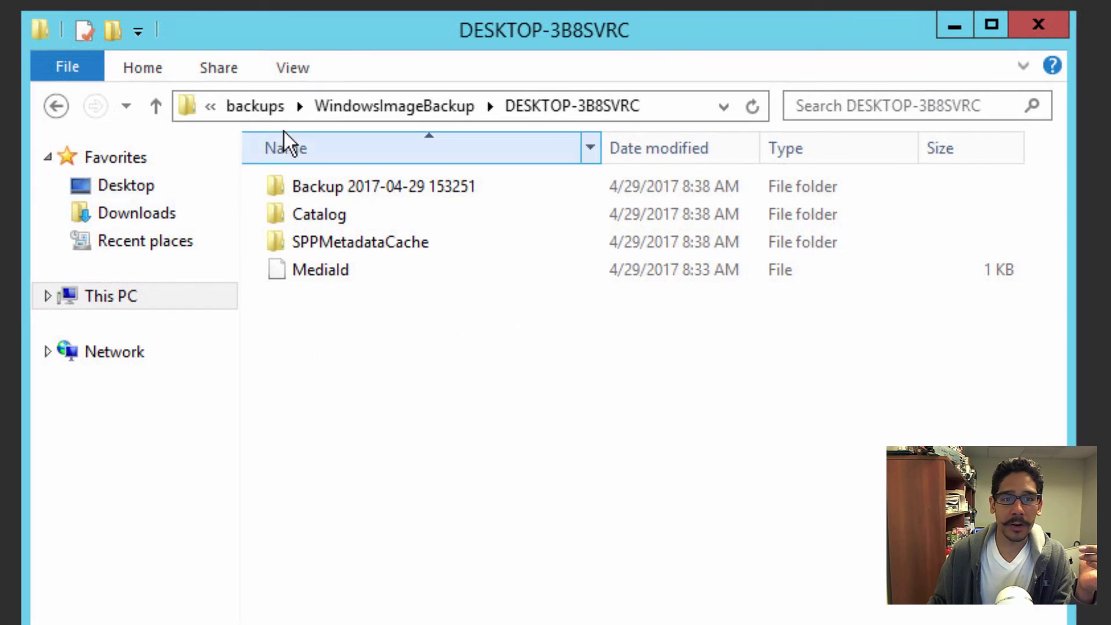
left_click(273, 111)
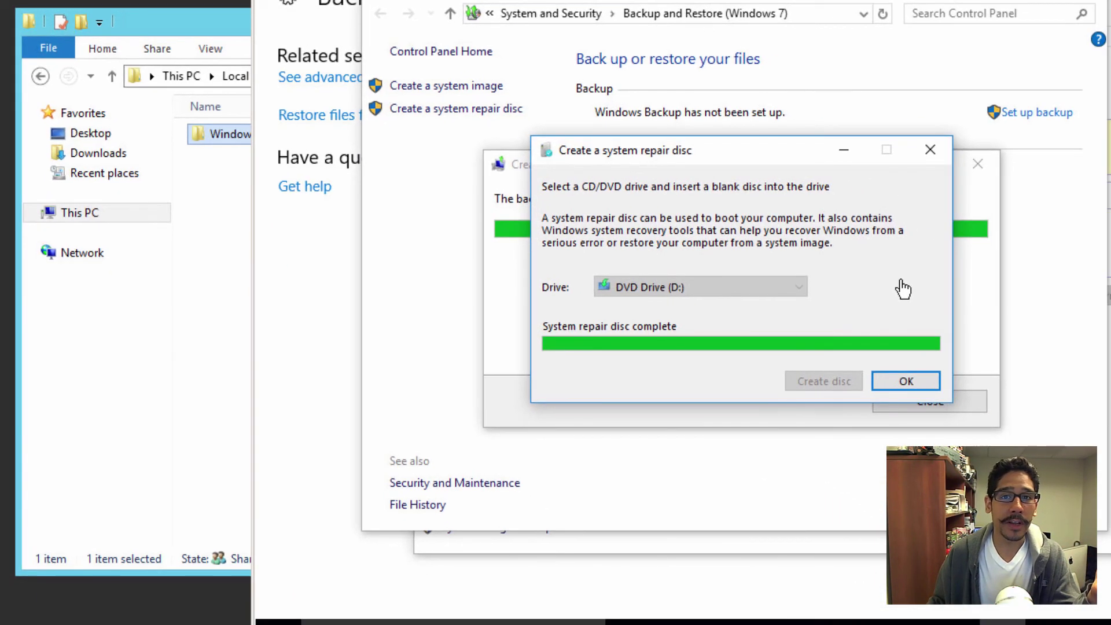
left_click(906, 384)
left_click(956, 404)
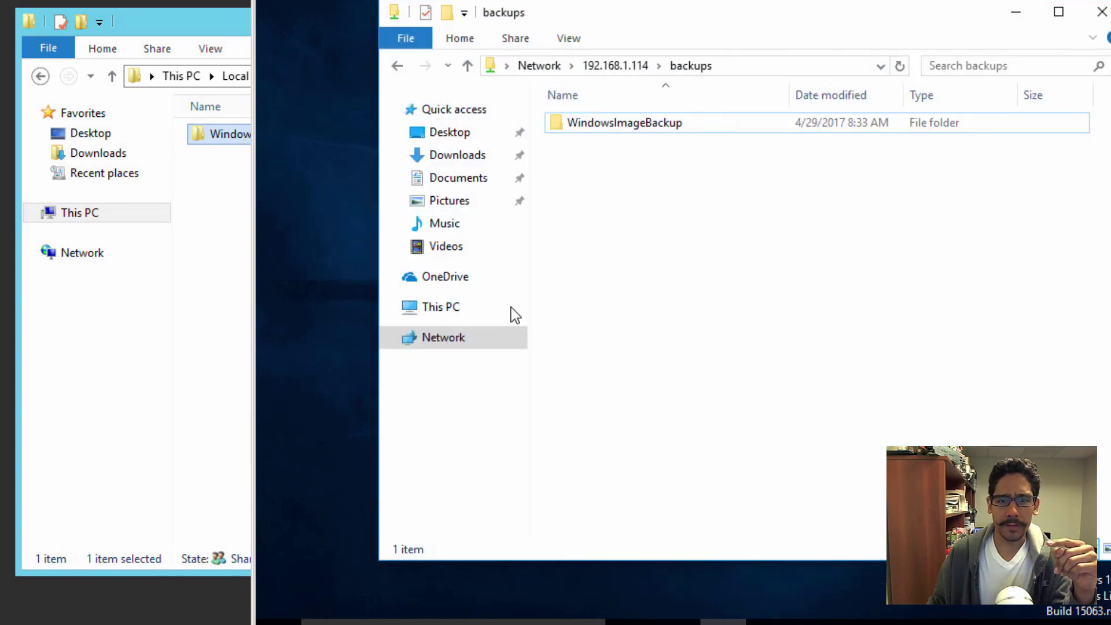
Browse the repair disc in DVD RW Drive (D:) from This PC to view its boot, efi and sources folders.
left_click(444, 311)
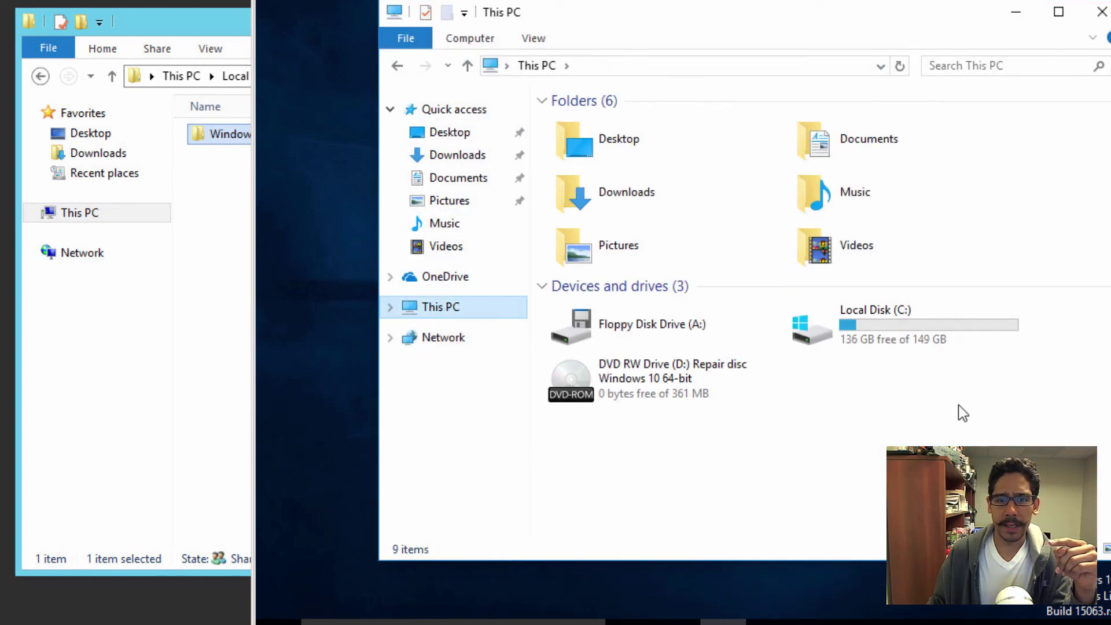
left_click(651, 389)
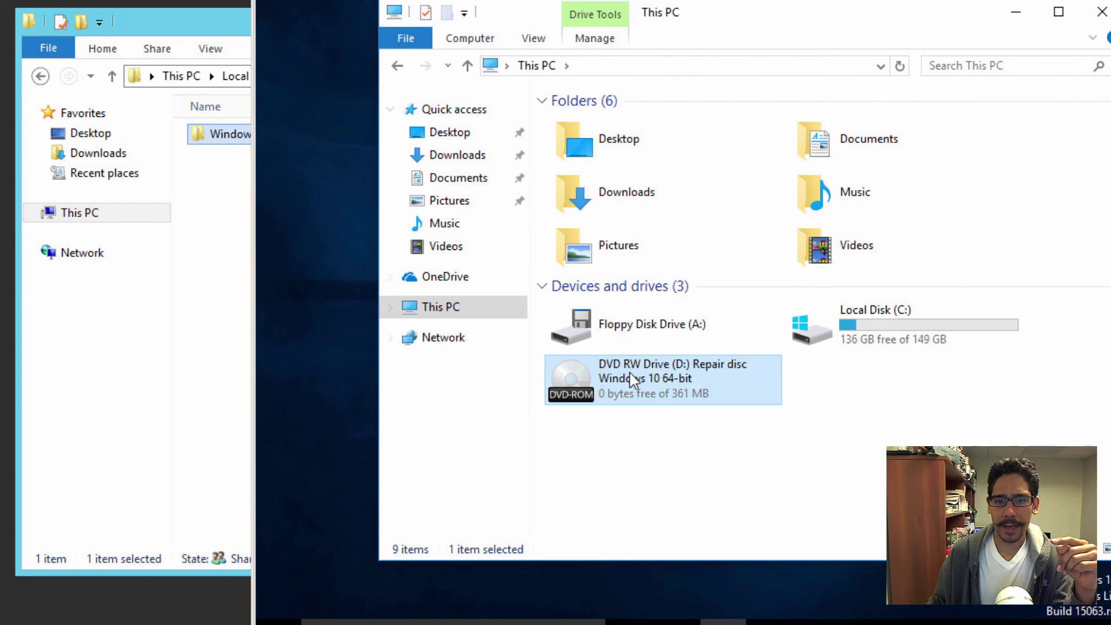
right_click(632, 379)
left_click(705, 96)
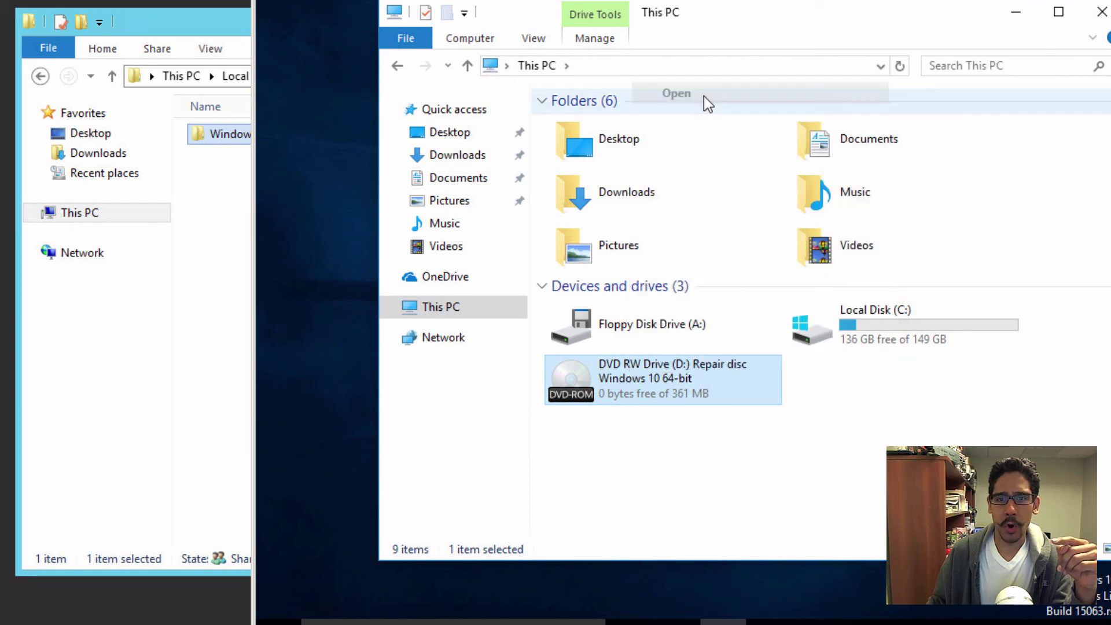